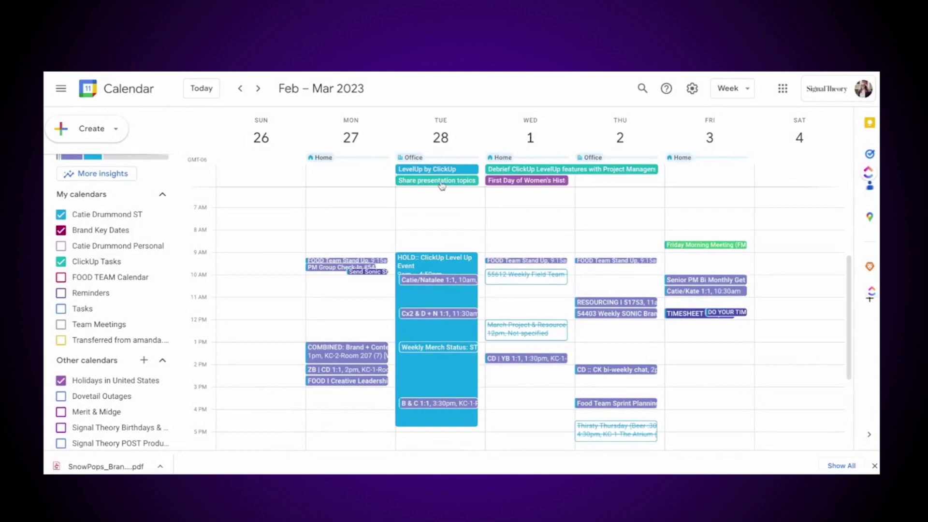
Step: Open the Tue 28 'Share presentation topics with attendees' event in the full event editor
click(442, 181)
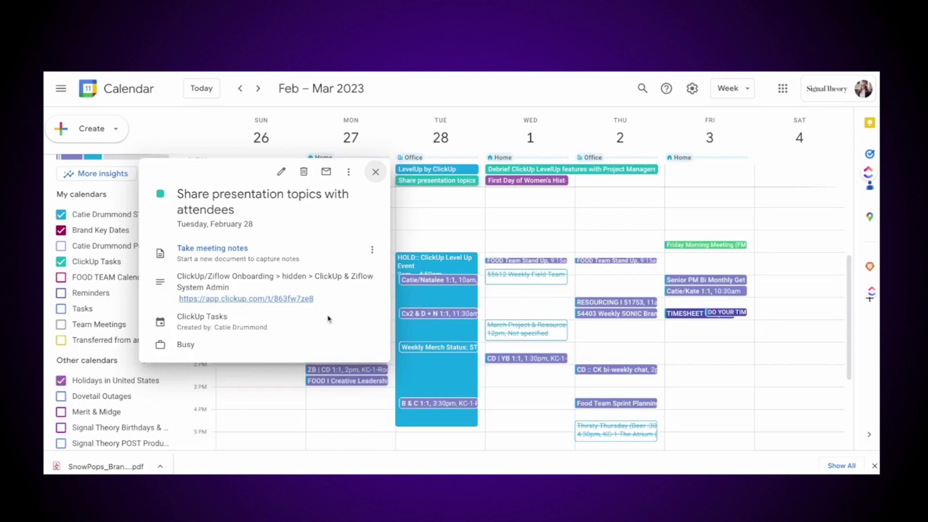
click(616, 174)
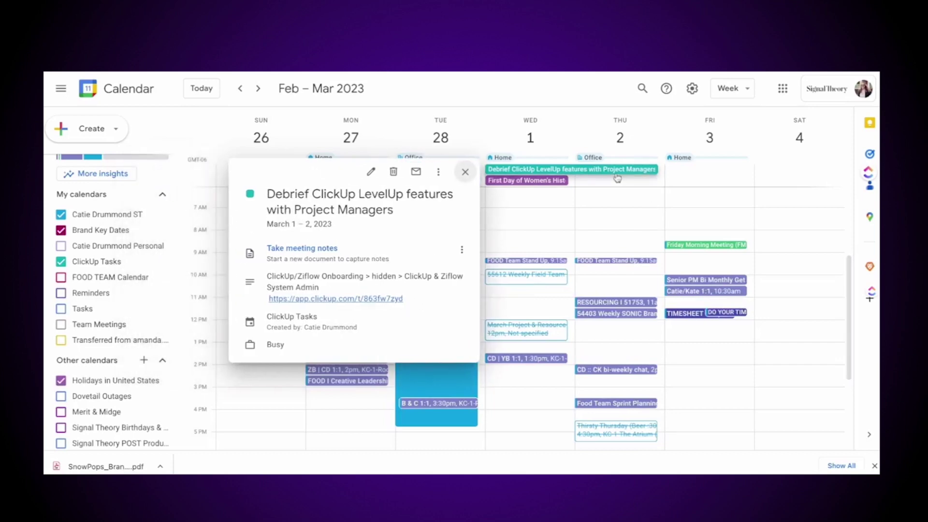
click(648, 216)
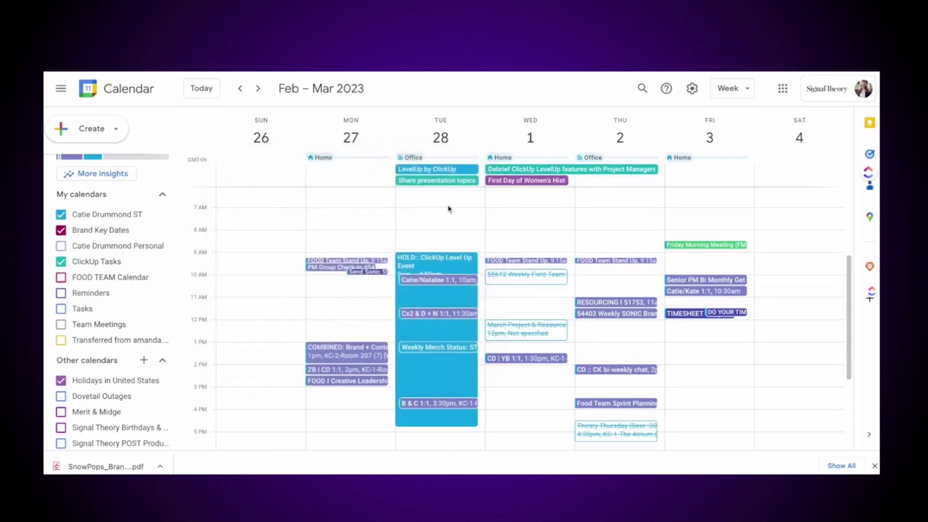
click(431, 182)
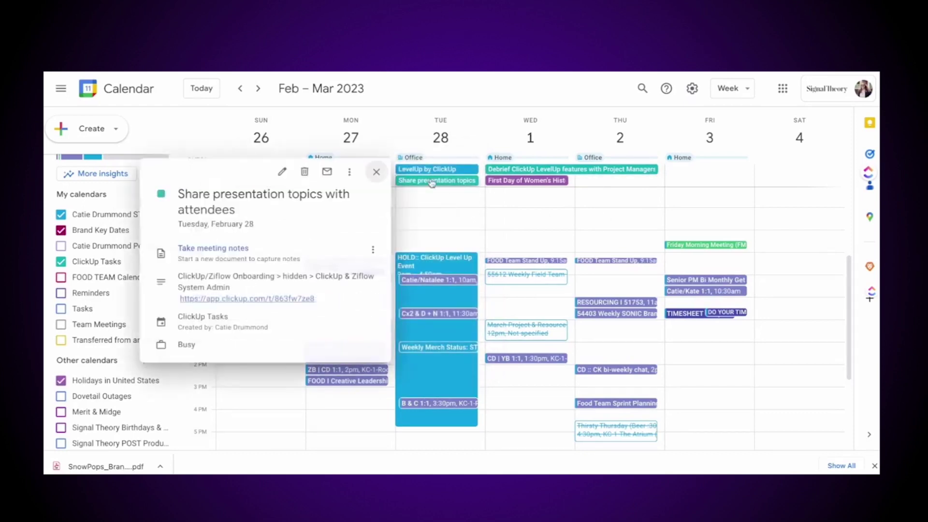
click(282, 172)
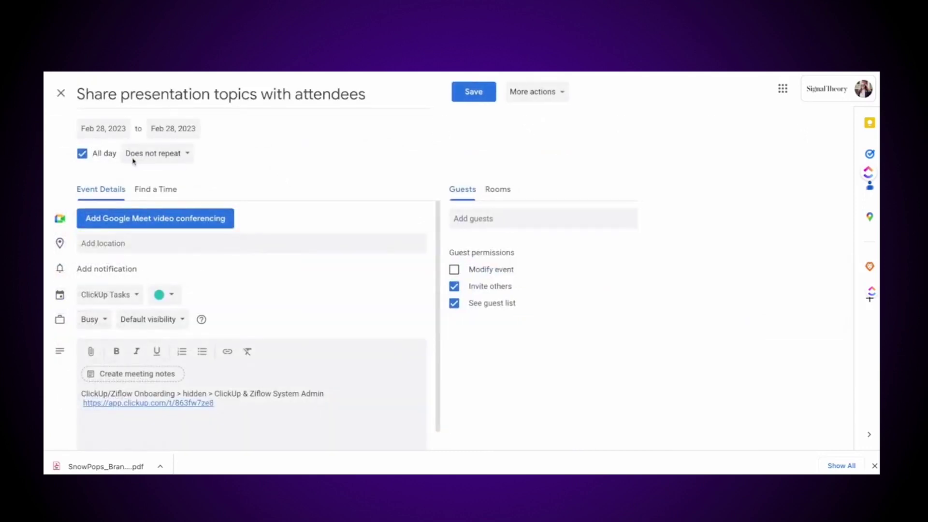
Step: Change the event from all day to 11:00am–12:00pm and add Google Meet video conferencing
click(82, 153)
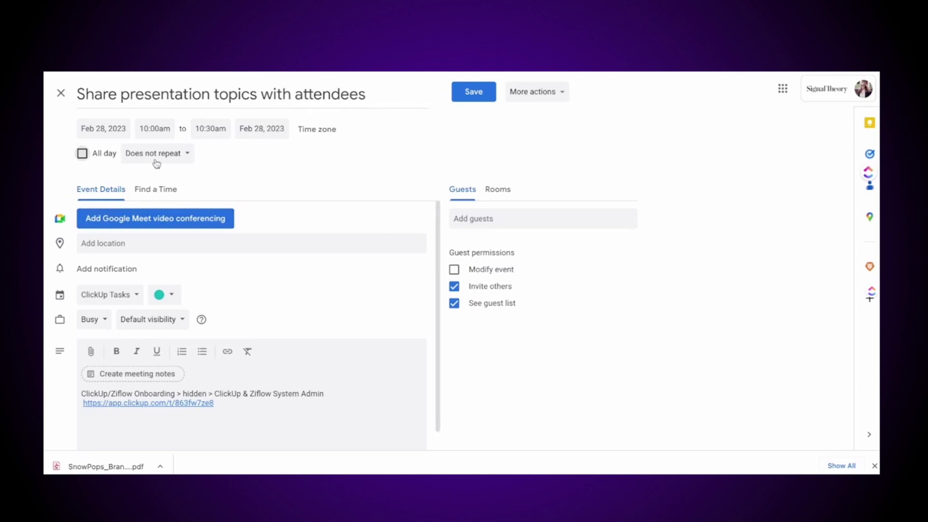
click(172, 133)
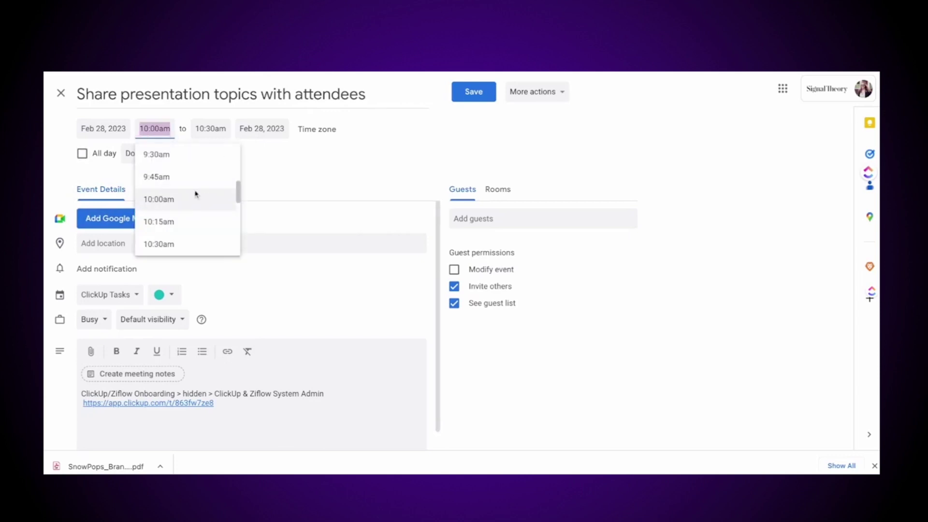
scroll(195, 194, down, 3)
click(191, 213)
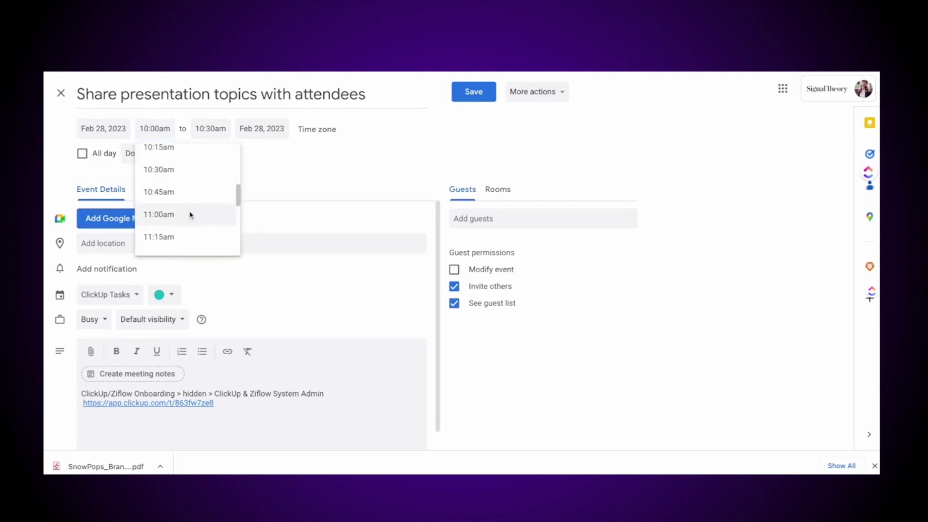
click(214, 126)
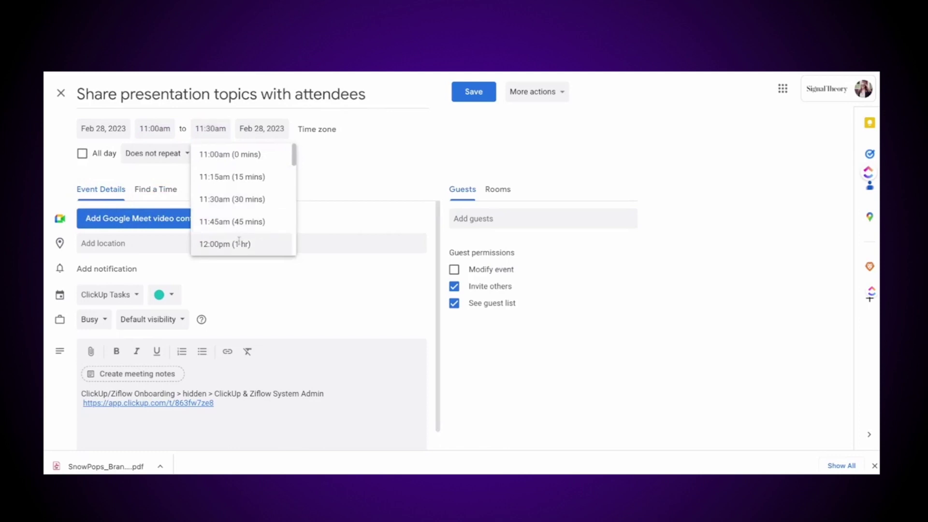
click(239, 242)
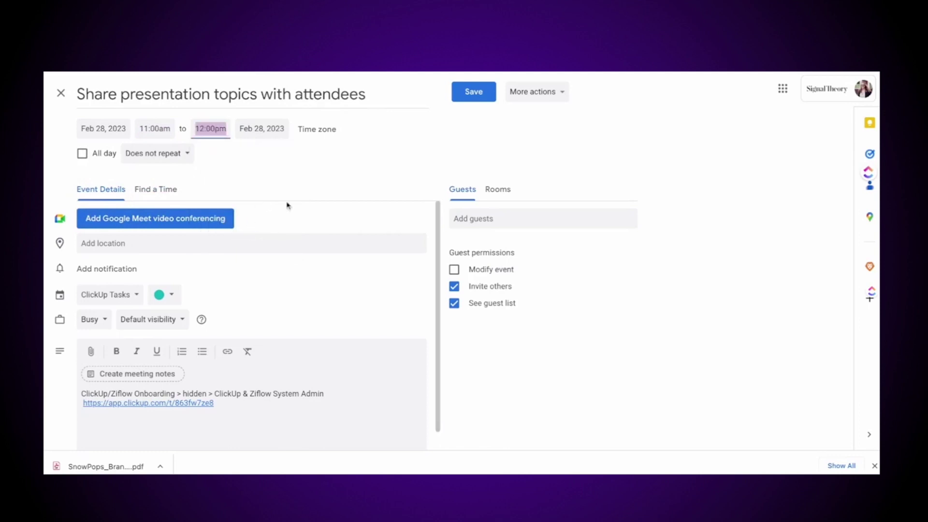
click(153, 219)
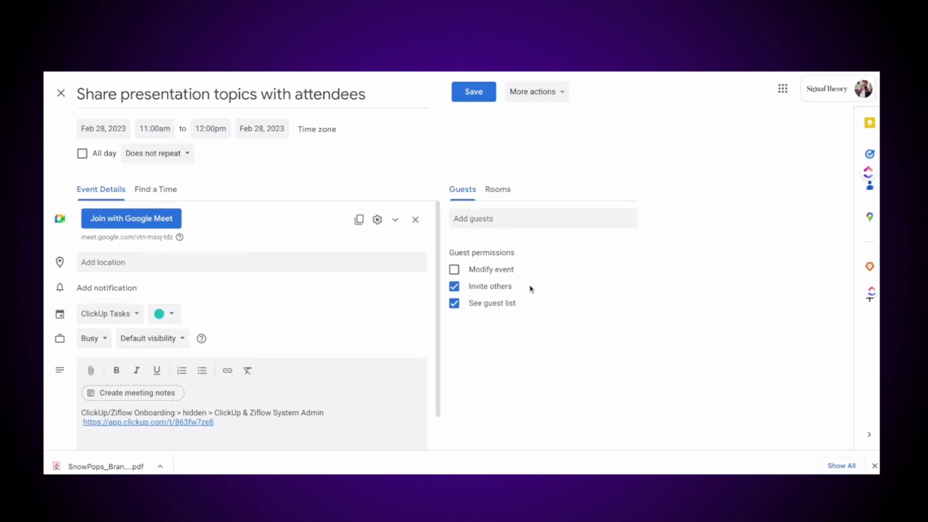
Step: Keep the Peacock colour and the ClickUp Tasks calendar, then save the rescheduled event
click(175, 316)
click(319, 313)
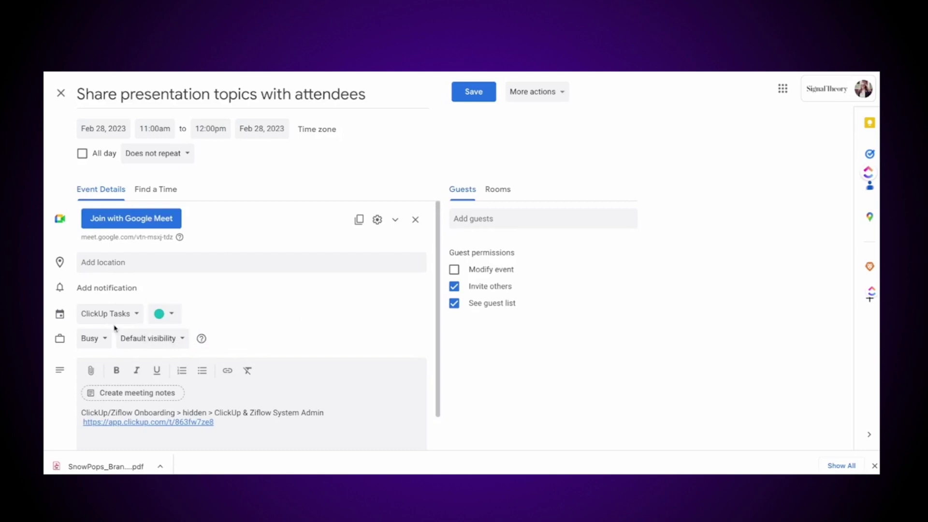
click(117, 317)
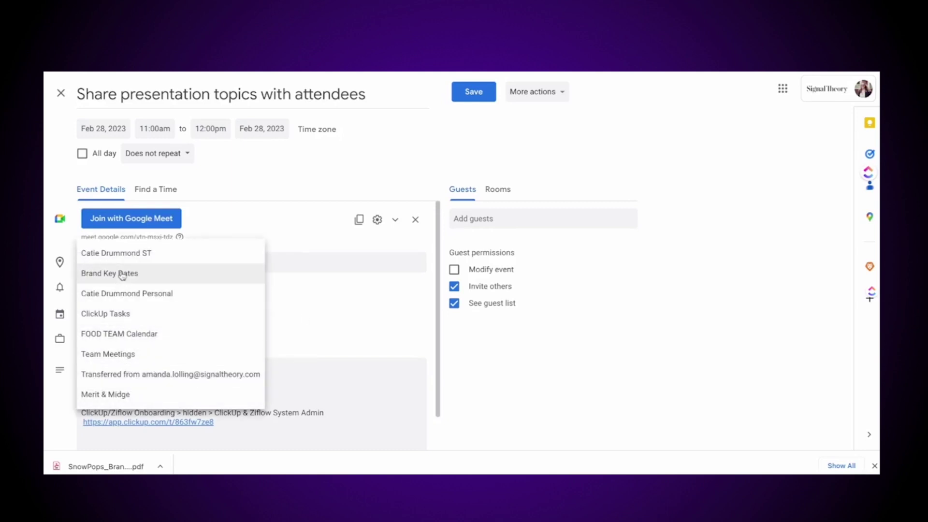
click(325, 303)
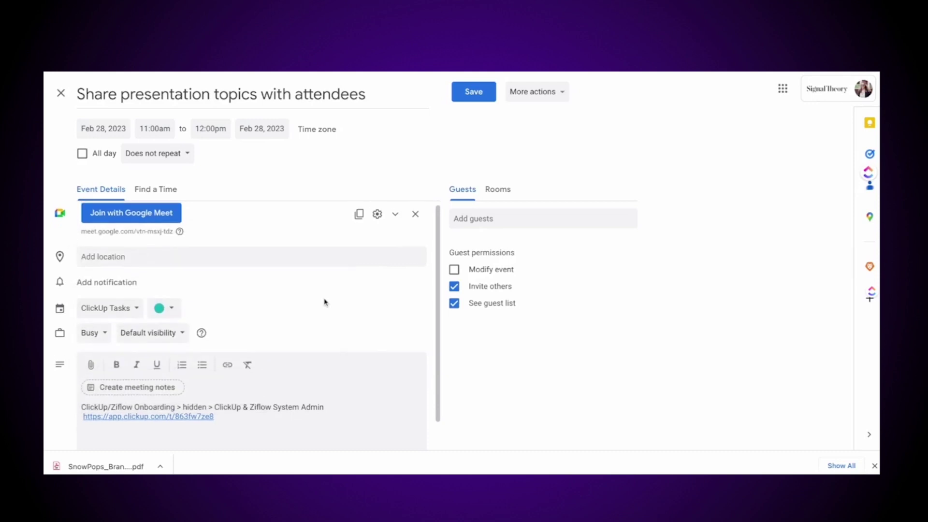
click(485, 92)
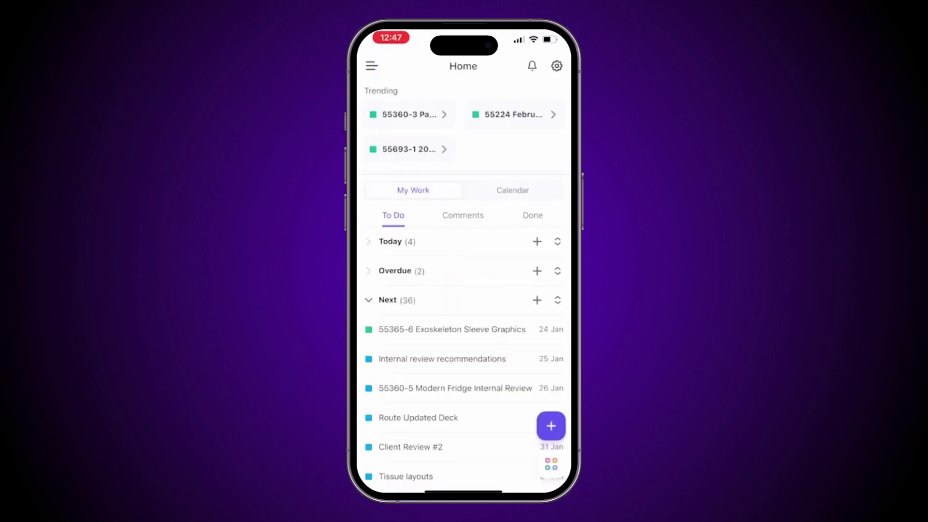
Step: Open 'ClickUp presentation follow-up' from the ClickUp & Ziflow System Admin list under Favorites
click(371, 66)
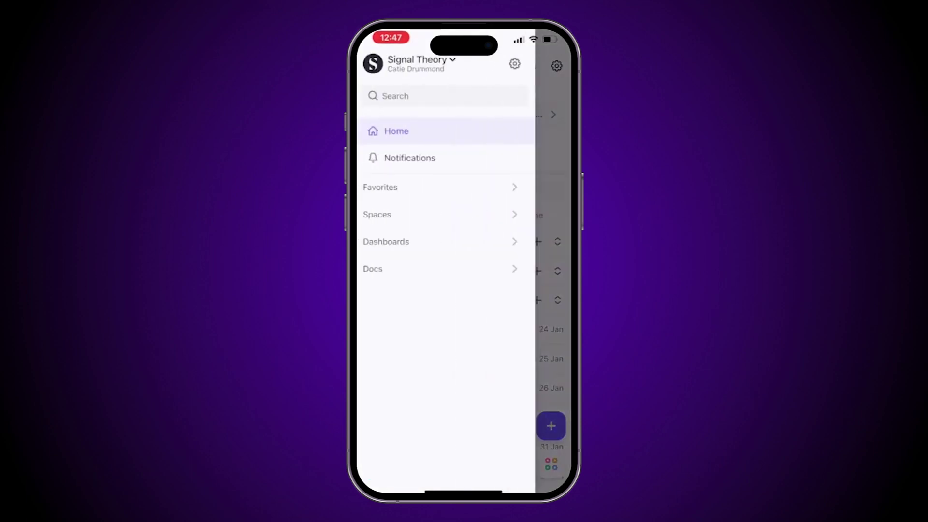
click(380, 187)
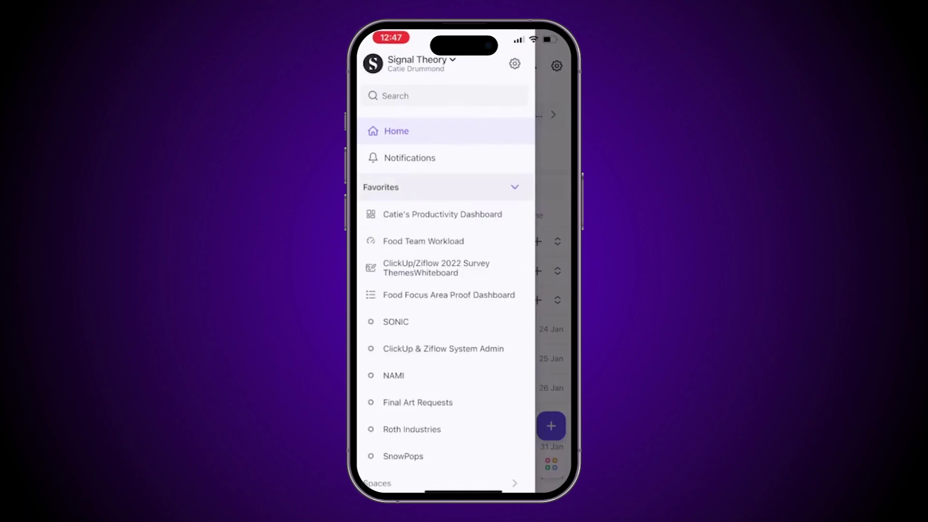
click(443, 348)
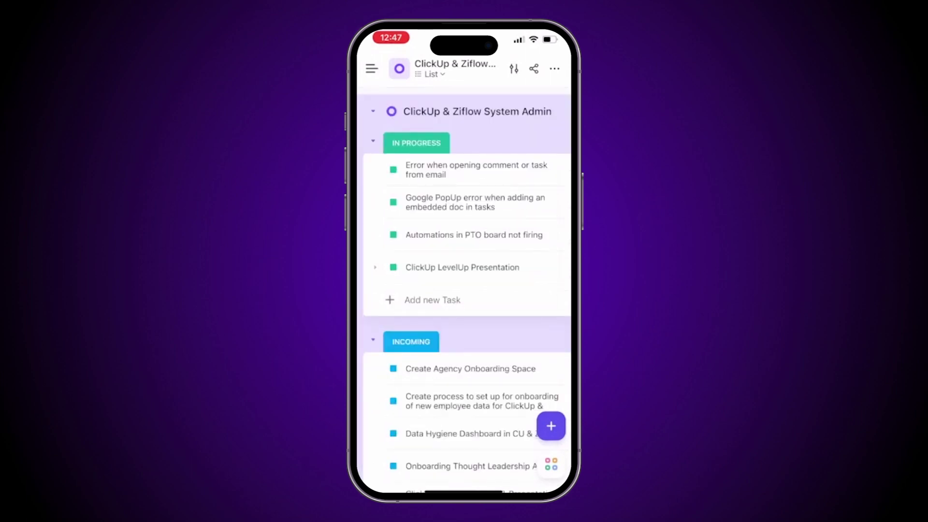
scroll(463, 290, down, 3)
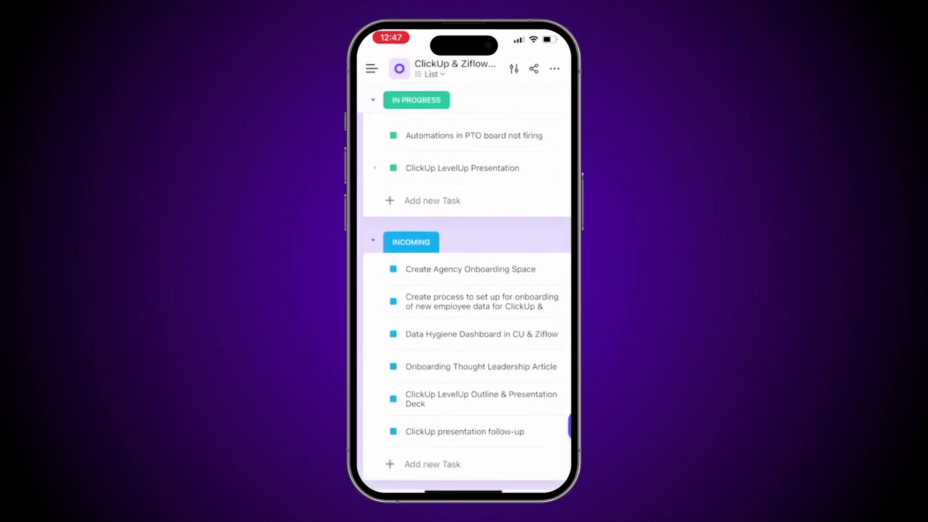
click(464, 418)
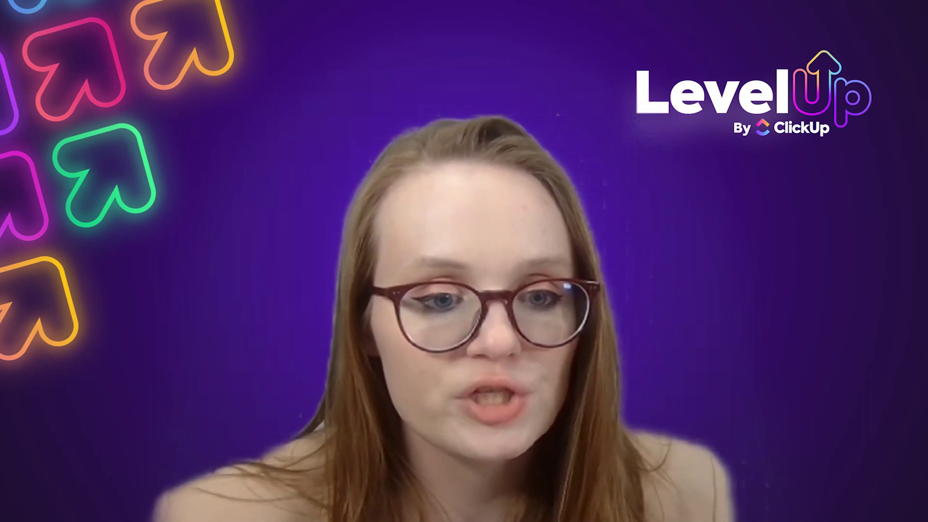
Step: Select the note text 'ClickUp LevelUp Outline & Presentation Deck' and start a new task from it
scroll(286, 344, down, 5)
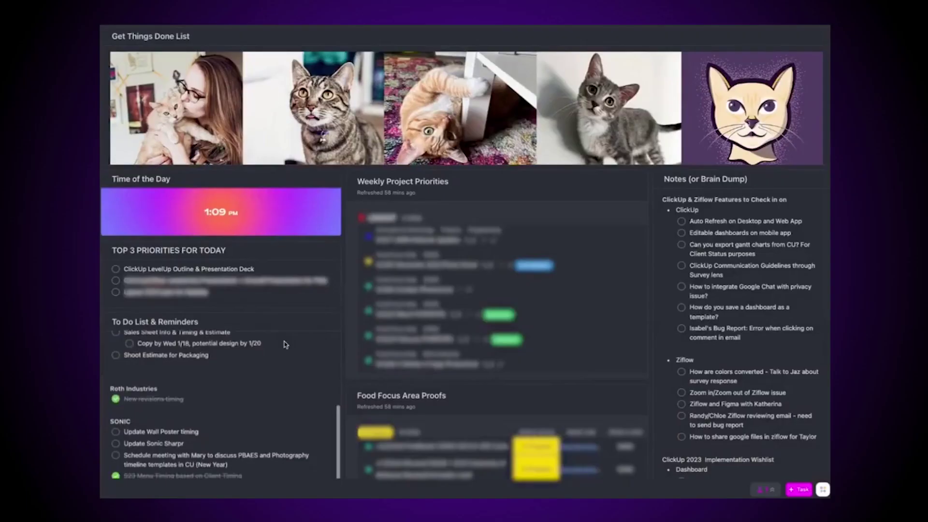
scroll(285, 344, down, 3)
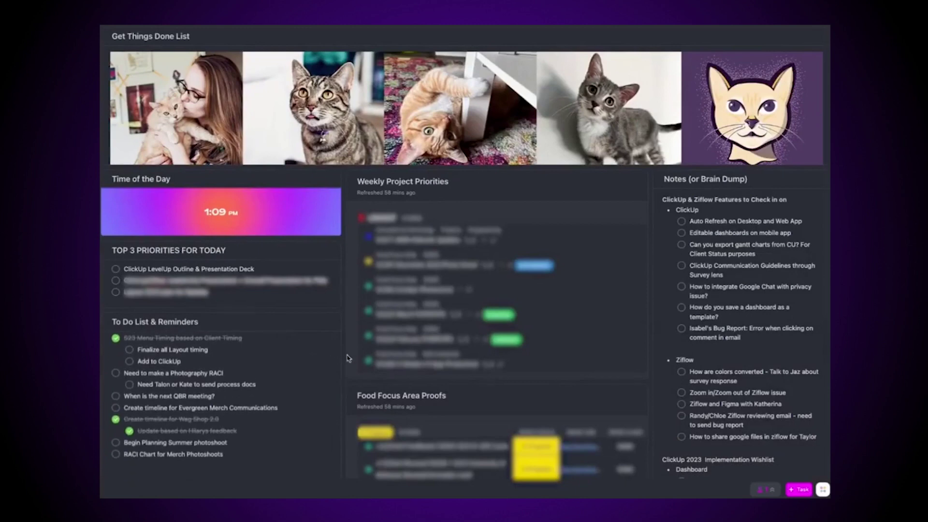
scroll(343, 359, down, 1)
scroll(440, 327, down, 5)
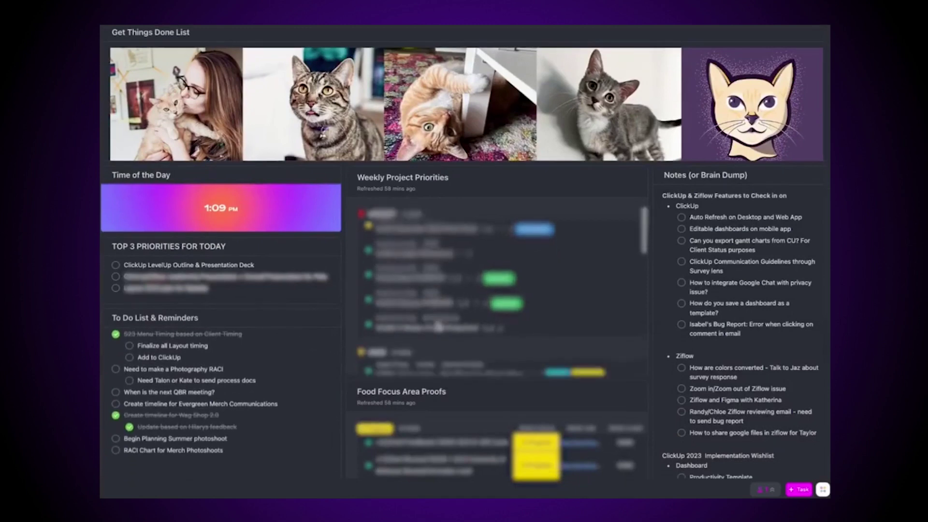
scroll(438, 326, down, 5)
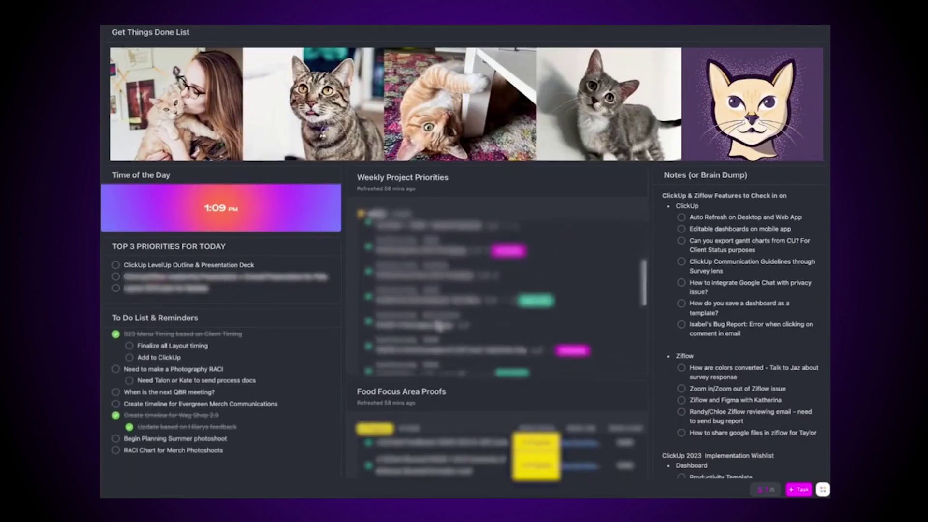
scroll(439, 325, down, 3)
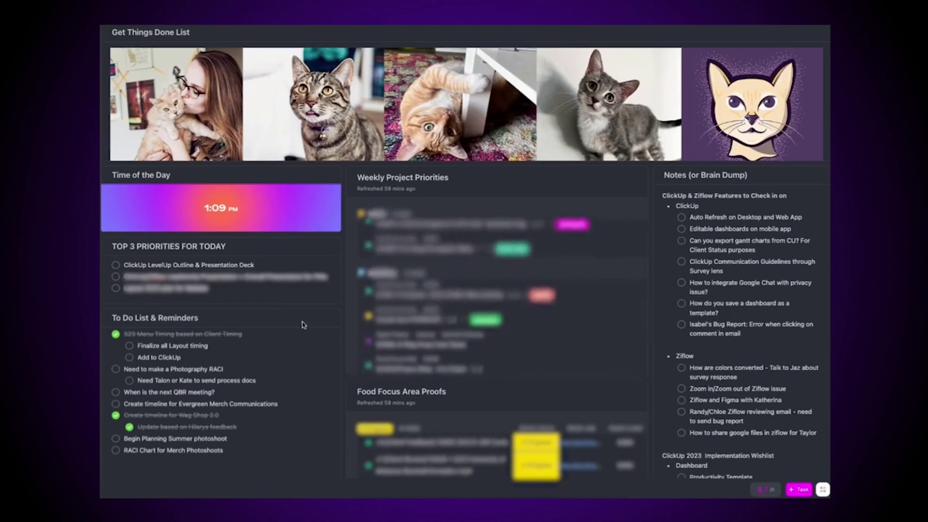
scroll(344, 337, up, 1)
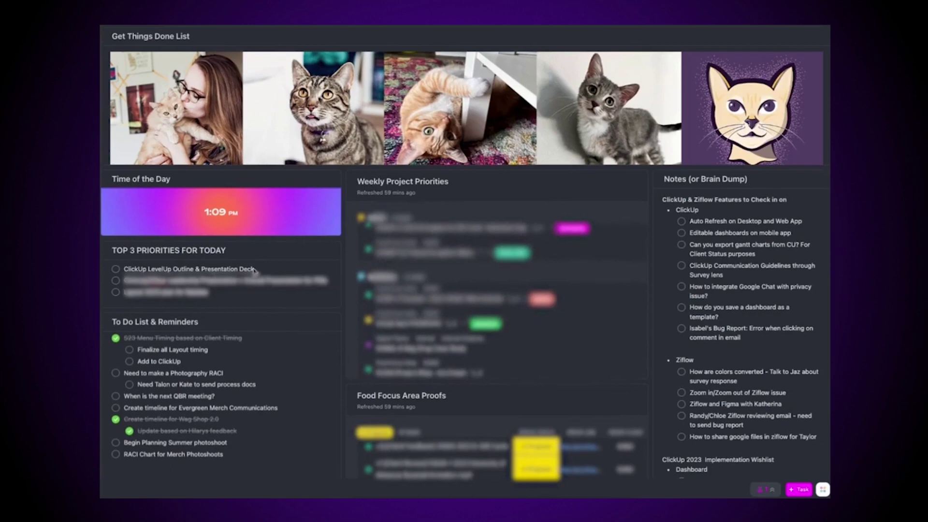
drag(254, 270, 123, 270)
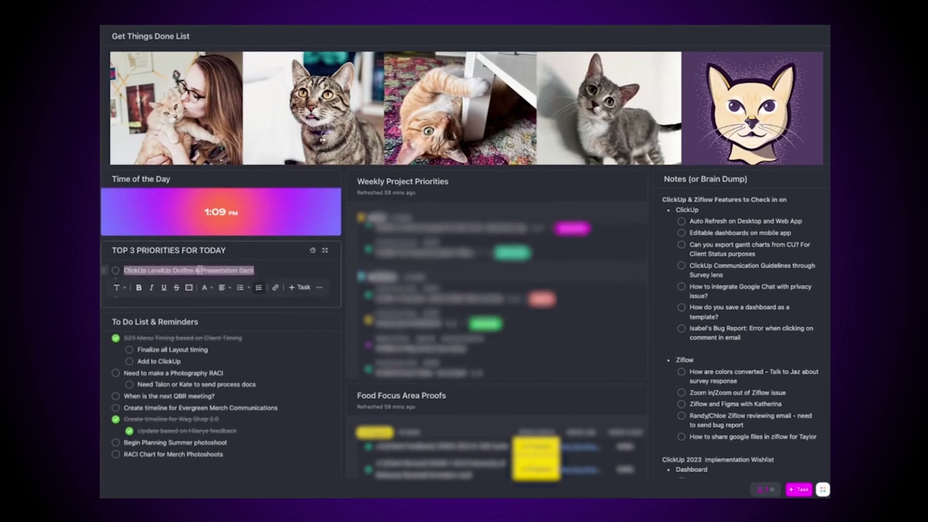
click(301, 288)
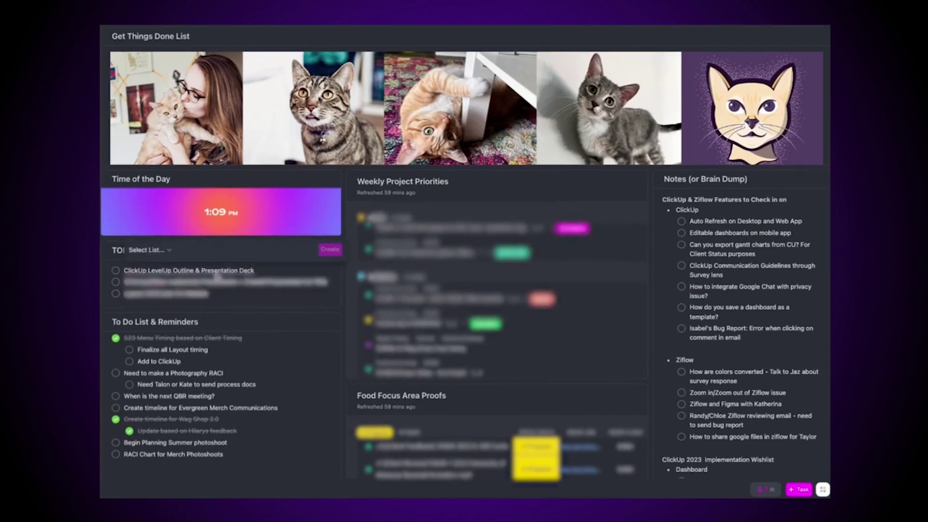
Step: File the task in the ClickUp & Ziflow System Admin list and assign it to me
click(167, 252)
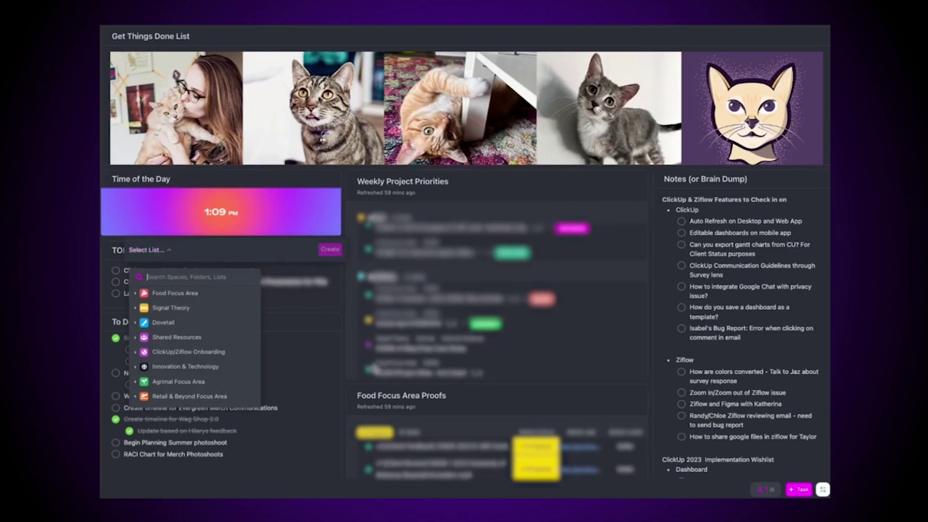
click(134, 352)
click(159, 366)
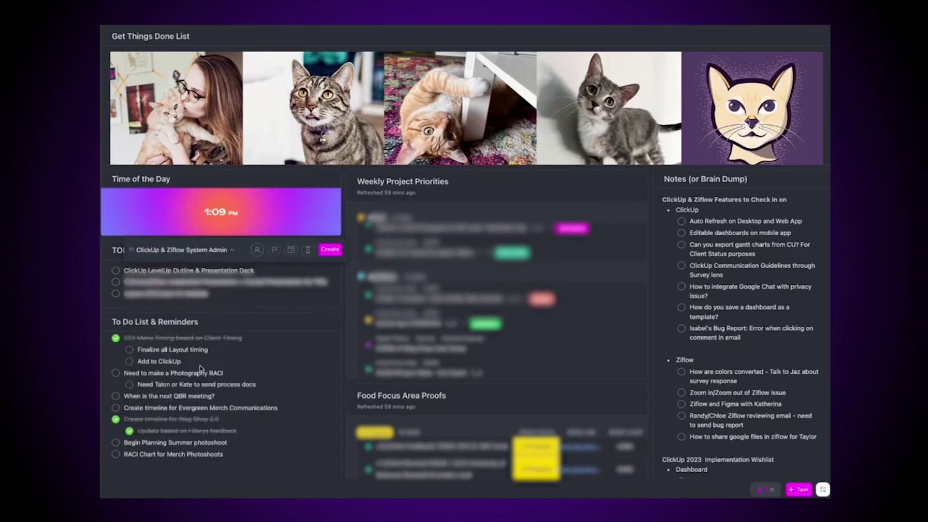
click(239, 250)
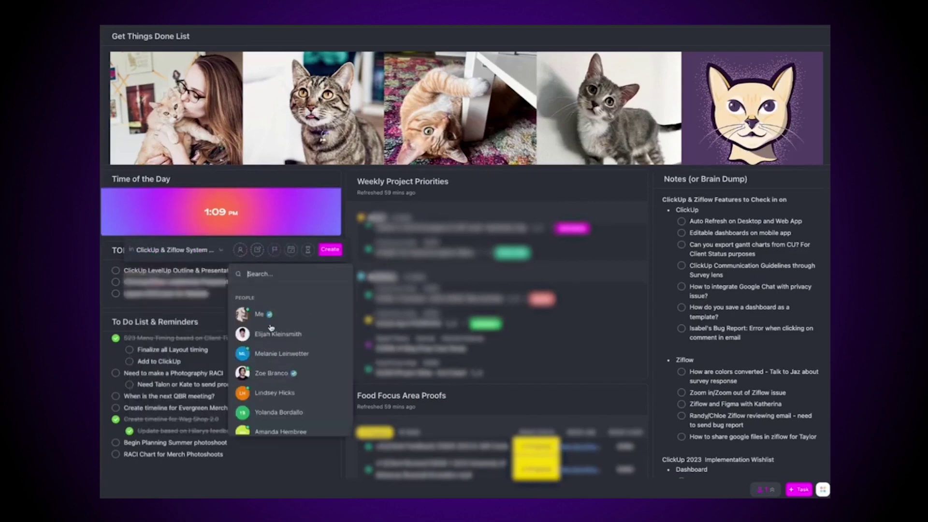
click(258, 314)
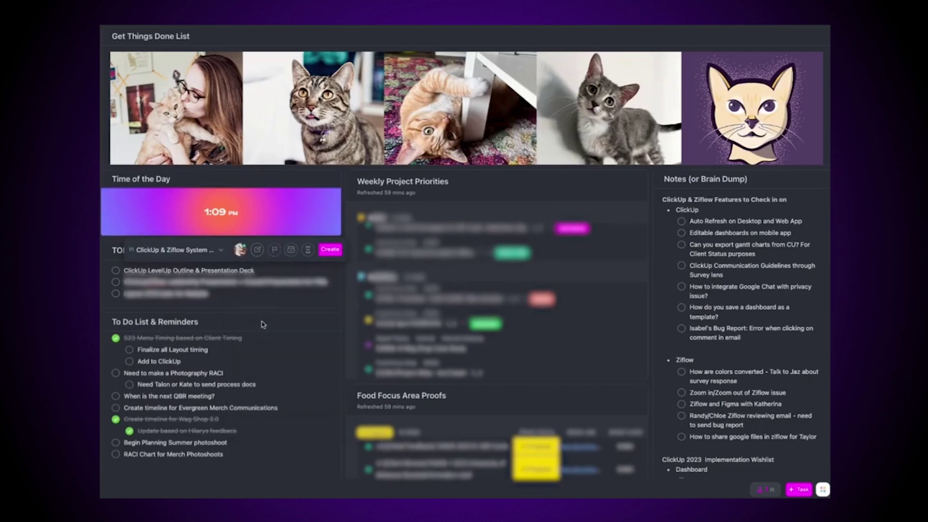
Step: Set the due date to Feb 28 and a 1h time estimate, then create the task
click(291, 250)
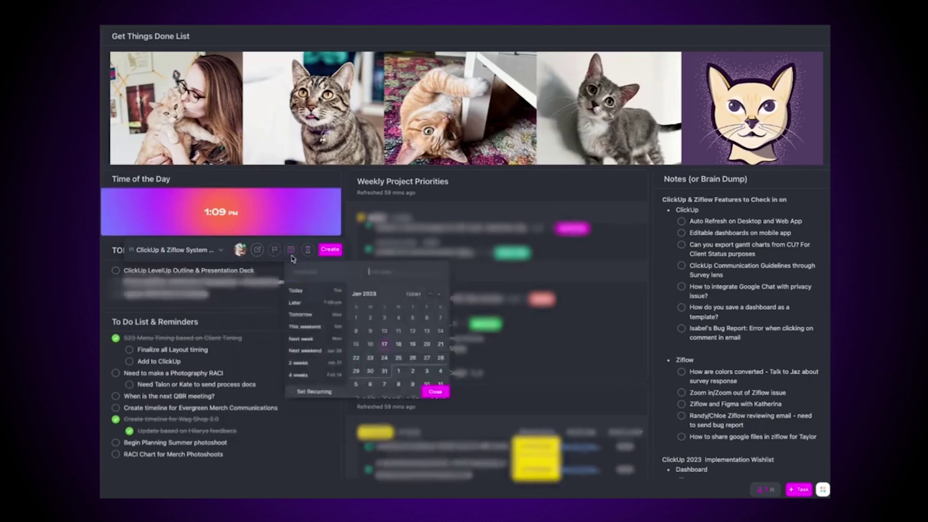
scroll(404, 358, down, 5)
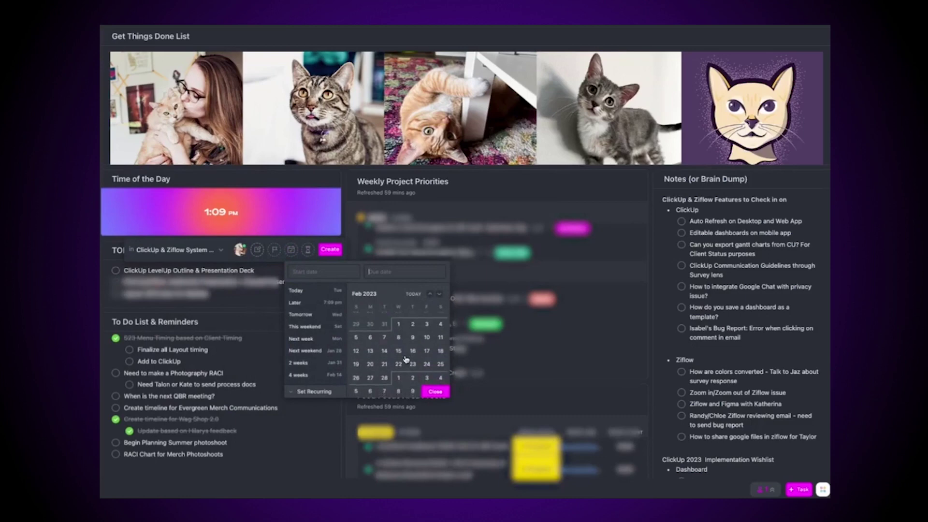
click(386, 377)
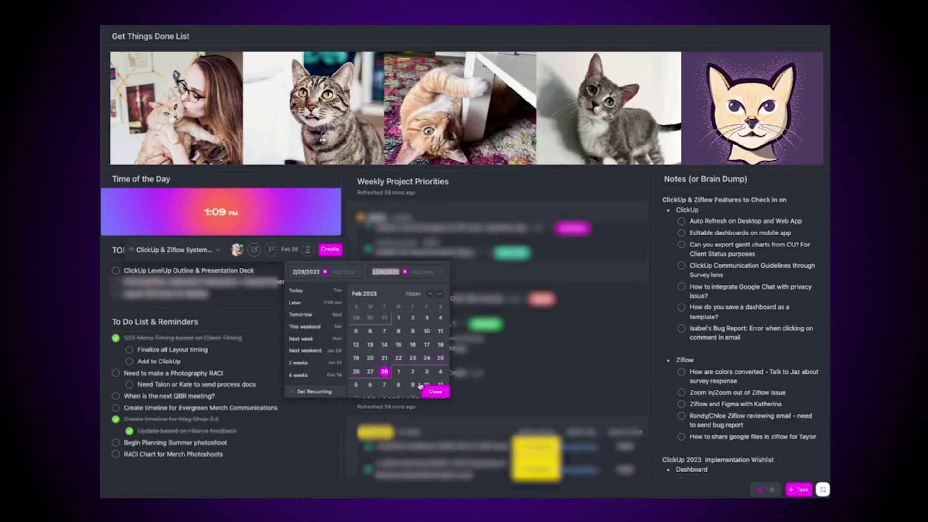
click(440, 393)
click(306, 250)
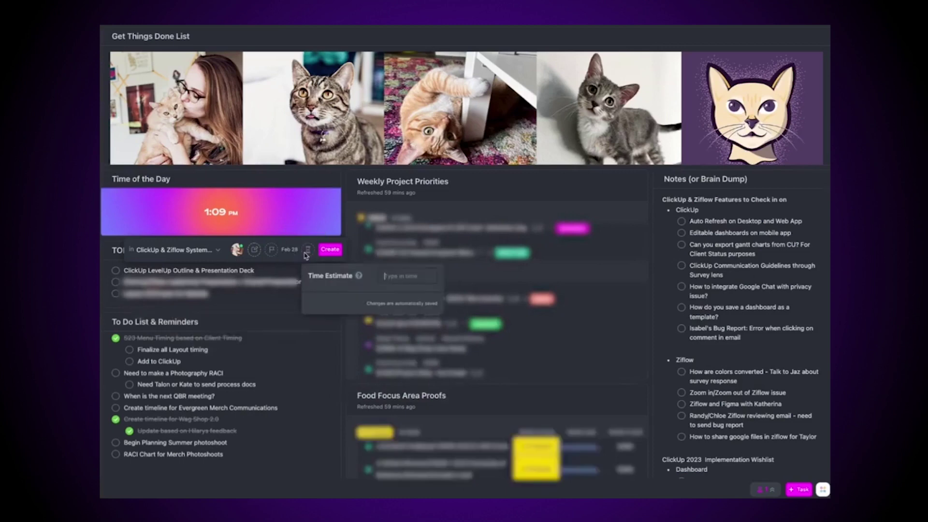
text(1)
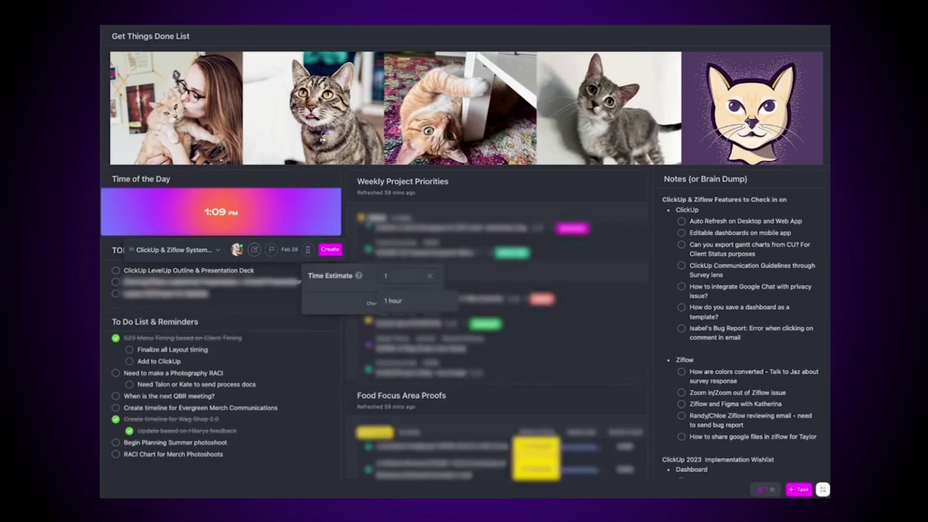
click(404, 301)
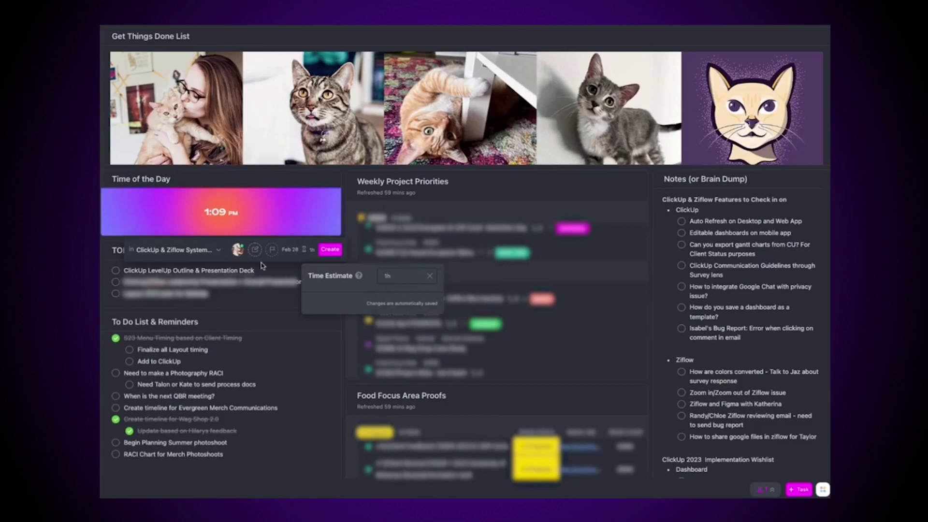
click(219, 262)
click(328, 250)
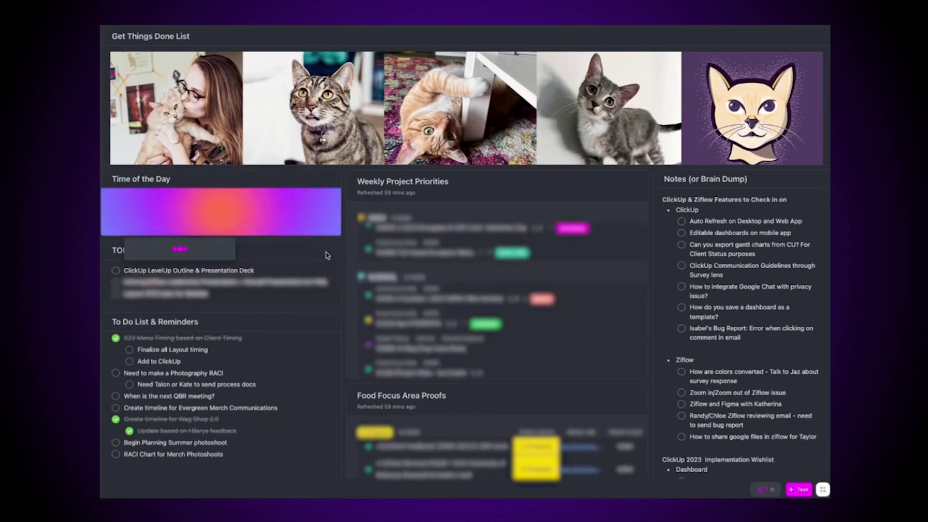